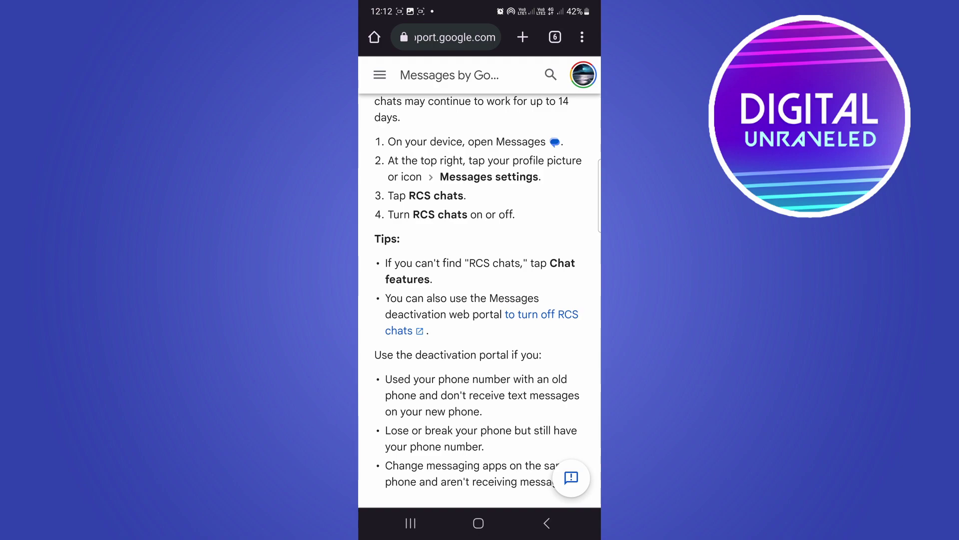
{"action": "mouse_move", "coordinate": [548, 358]}
{"action": "left_mouse_down"}
{"action": "mouse_move", "coordinate": [543, 468]}
{"action": "mouse_move", "coordinate": [552, 383]}
{"action": "left_mouse_up"}
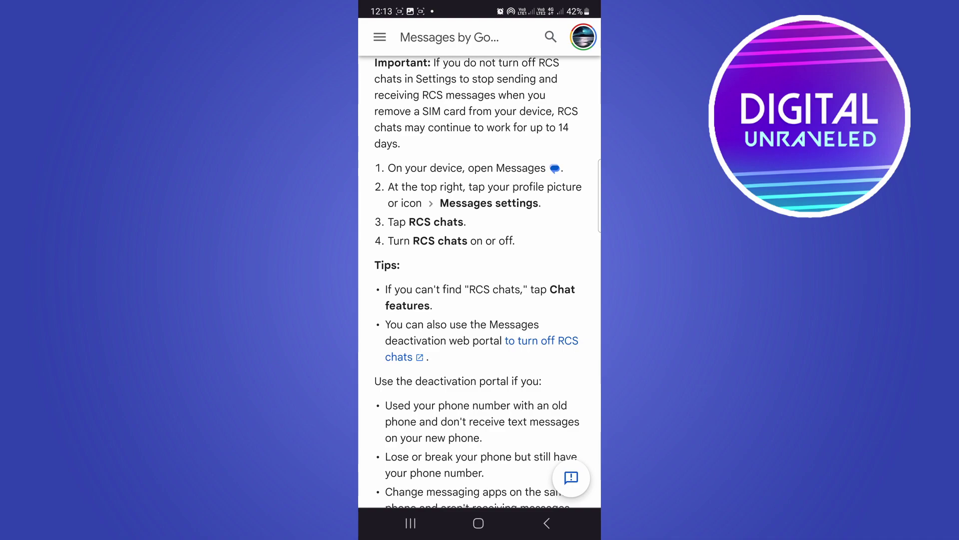
Follow the 'to turn off RCS chats' link to the Messages deactivation portal.
{"action": "left_click", "coordinate": [542, 340]}
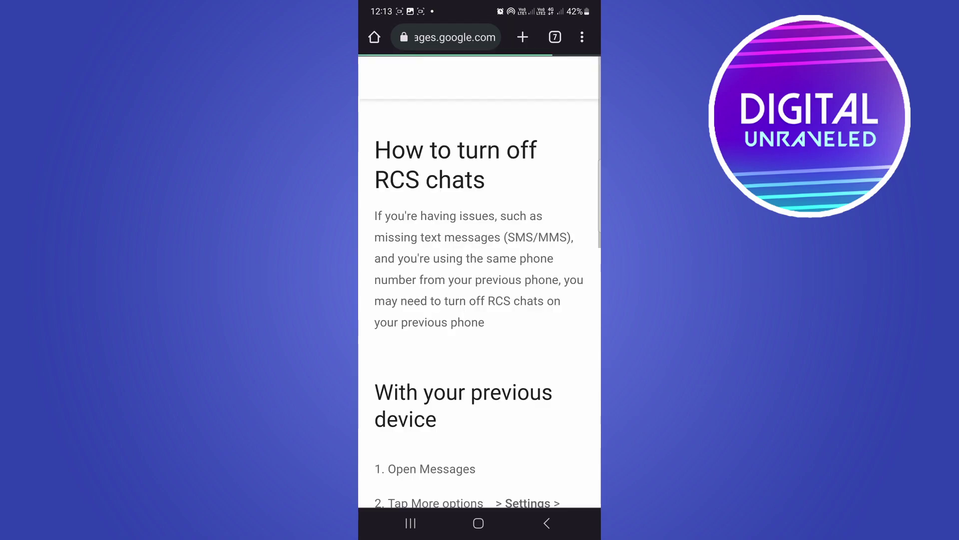
{"action": "scroll", "coordinate": [481, 281], "scroll_direction": "down", "scroll_amount": 3}
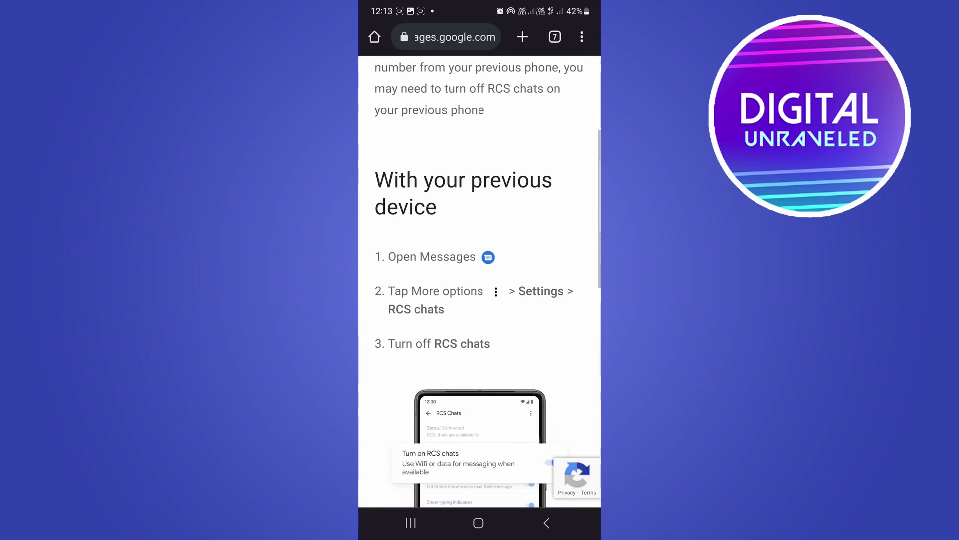
{"action": "scroll", "coordinate": [479, 280], "scroll_direction": "down", "scroll_amount": 2}
{"action": "scroll", "coordinate": [480, 281], "scroll_direction": "down", "scroll_amount": 5}
{"action": "scroll", "coordinate": [480, 282], "scroll_direction": "down", "scroll_amount": 2}
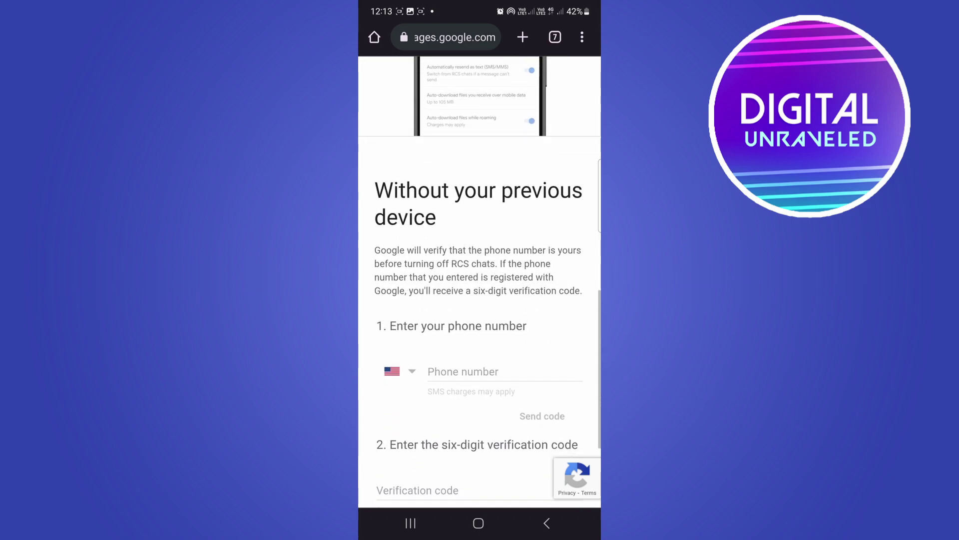
{"action": "scroll", "coordinate": [480, 281], "scroll_direction": "down", "scroll_amount": 3}
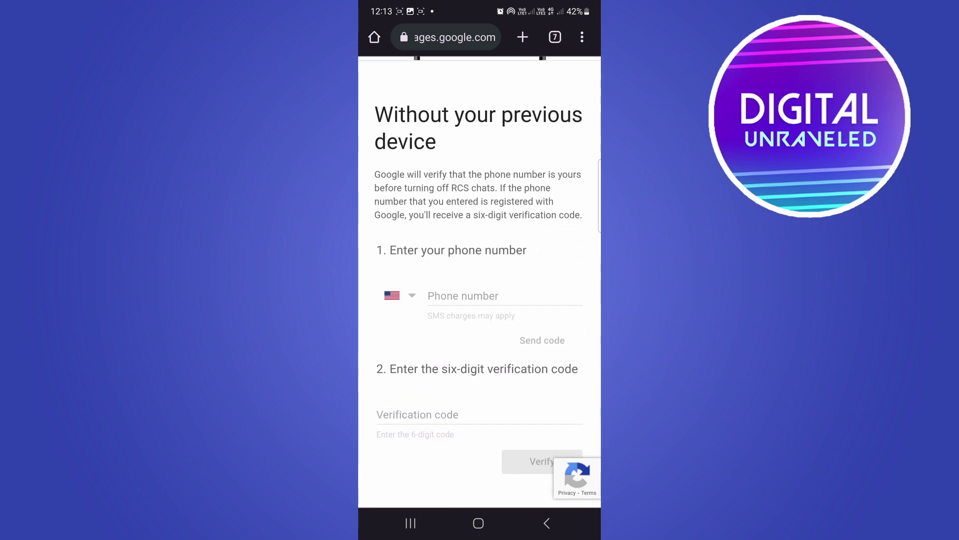
{"action": "scroll", "coordinate": [480, 281], "scroll_direction": "down", "scroll_amount": 2}
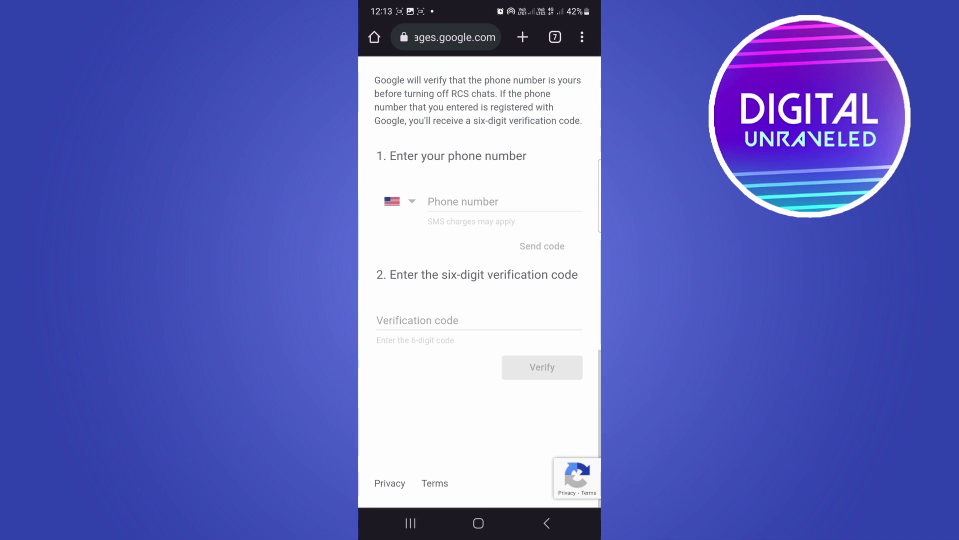
{"action": "scroll", "coordinate": [480, 281], "scroll_direction": "up", "scroll_amount": 3}
{"action": "scroll", "coordinate": [480, 280], "scroll_direction": "up", "scroll_amount": 3}
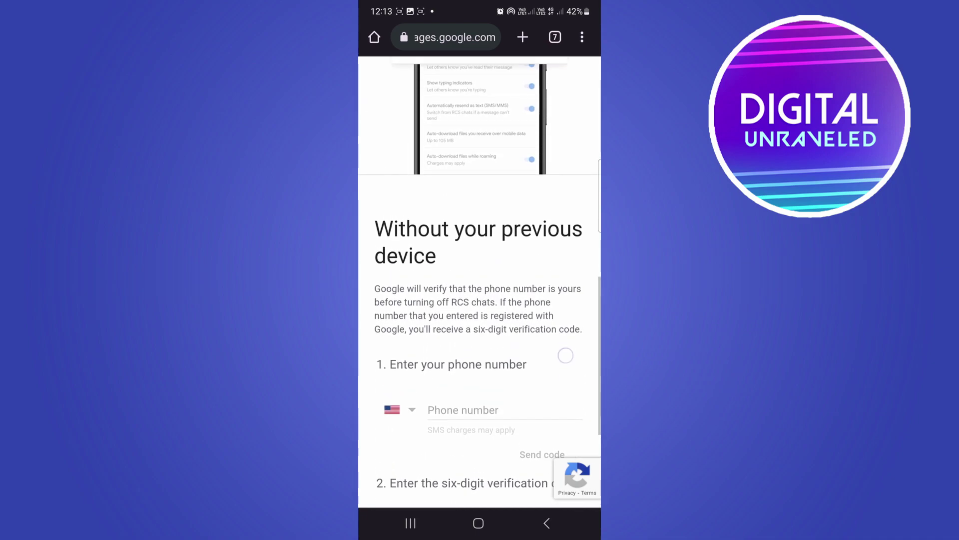
{"action": "scroll", "coordinate": [480, 281], "scroll_direction": "up", "scroll_amount": 2}
{"action": "scroll", "coordinate": [479, 281], "scroll_direction": "up", "scroll_amount": 3}
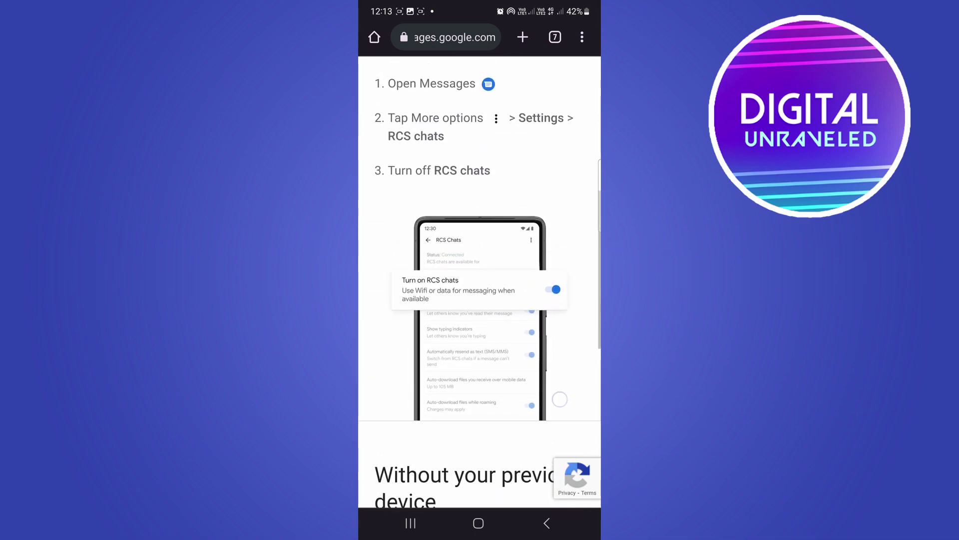
{"action": "scroll", "coordinate": [480, 281], "scroll_direction": "up", "scroll_amount": 2}
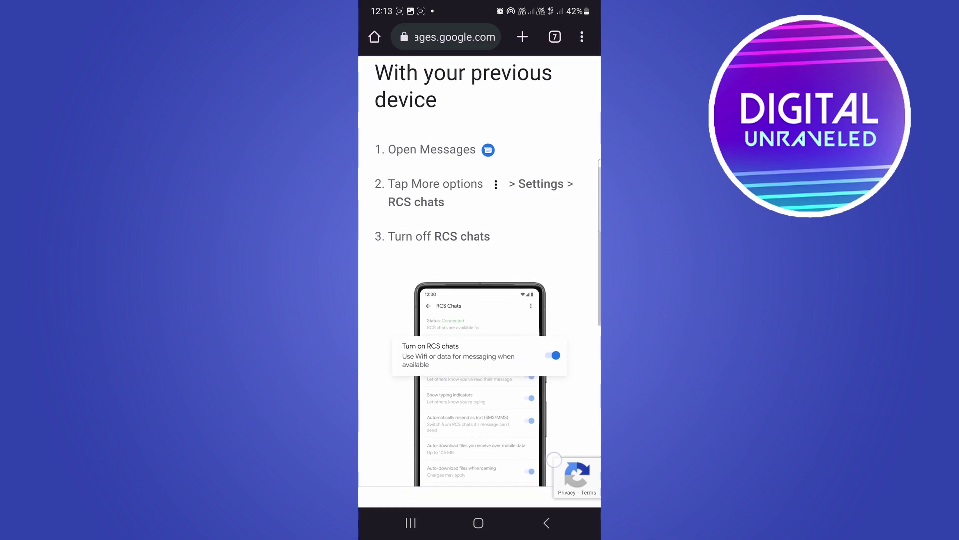
{"action": "scroll", "coordinate": [480, 281], "scroll_direction": "down", "scroll_amount": 1}
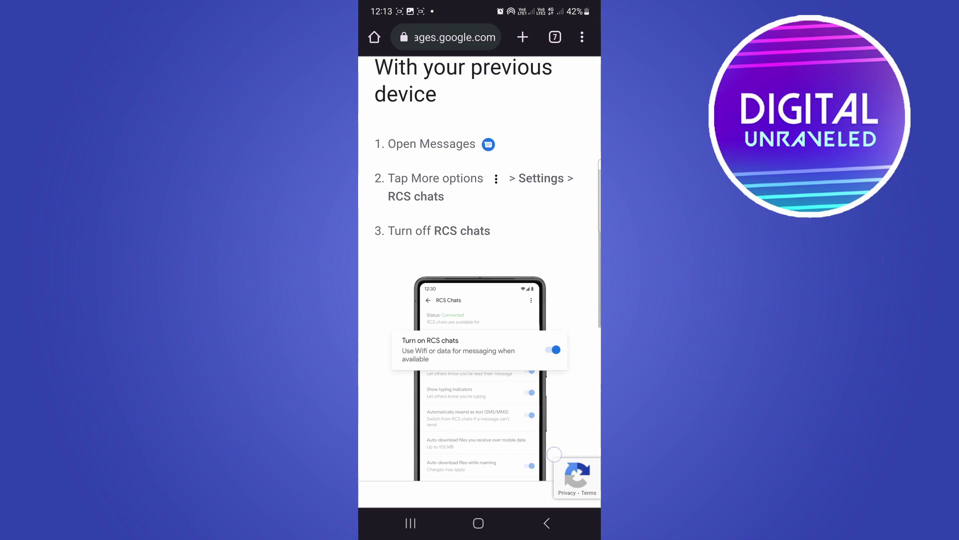
{"action": "scroll", "coordinate": [555, 439], "scroll_direction": "down", "scroll_amount": 1}
{"action": "scroll", "coordinate": [554, 439], "scroll_direction": "down", "scroll_amount": 2}
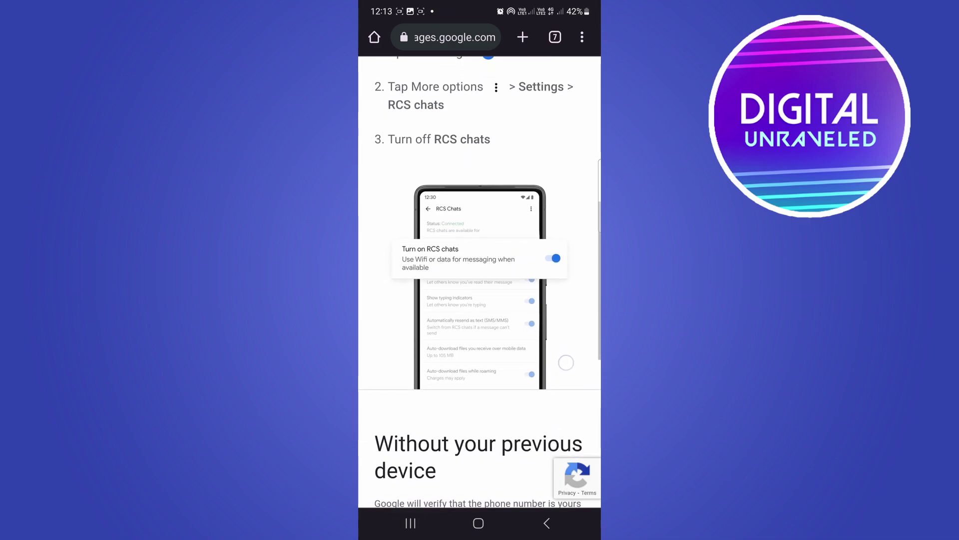
{"action": "scroll", "coordinate": [480, 300], "scroll_direction": "up", "scroll_amount": 5}
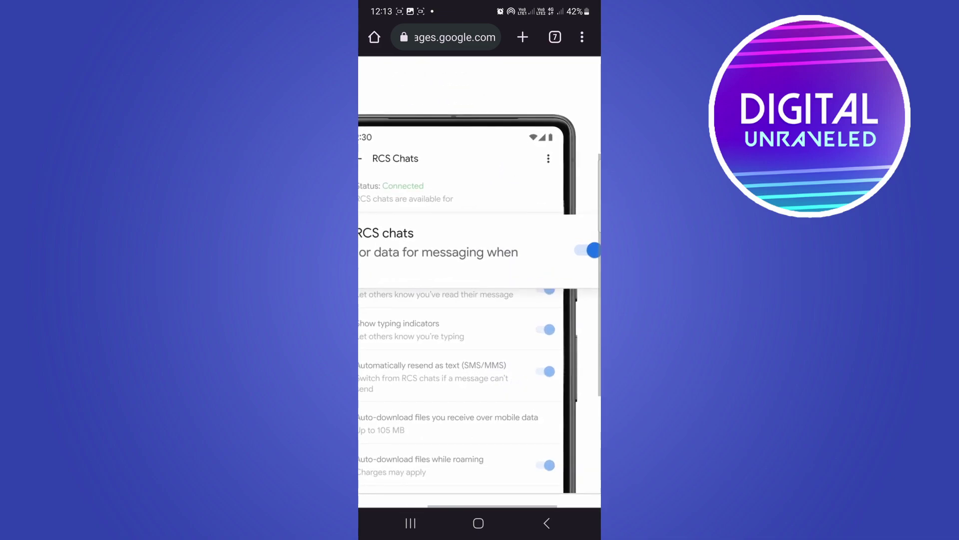
{"action": "scroll", "coordinate": [480, 299], "scroll_direction": "left", "scroll_amount": 2}
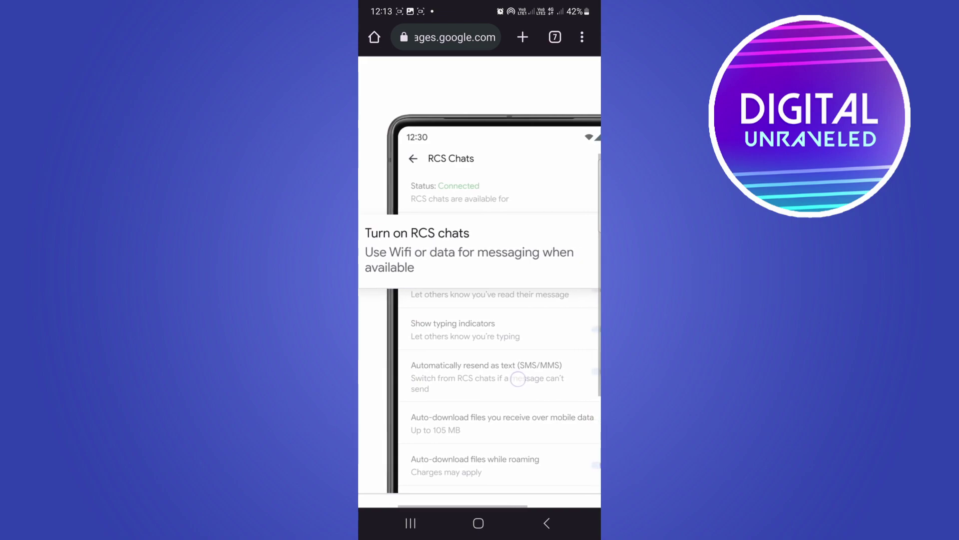
Pan the enlarged illustration left to show the switched-on 'Turn on RCS chats' toggle.
{"action": "mouse_move", "coordinate": [529, 379]}
{"action": "left_mouse_down"}
{"action": "mouse_move", "coordinate": [491, 372]}
{"action": "mouse_move", "coordinate": [528, 370]}
{"action": "mouse_move", "coordinate": [448, 380]}
{"action": "left_mouse_up"}
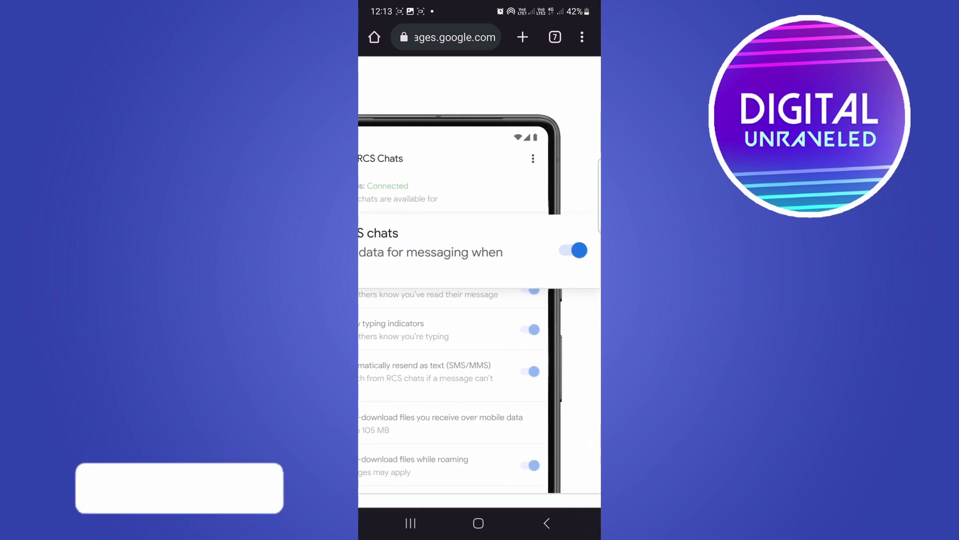